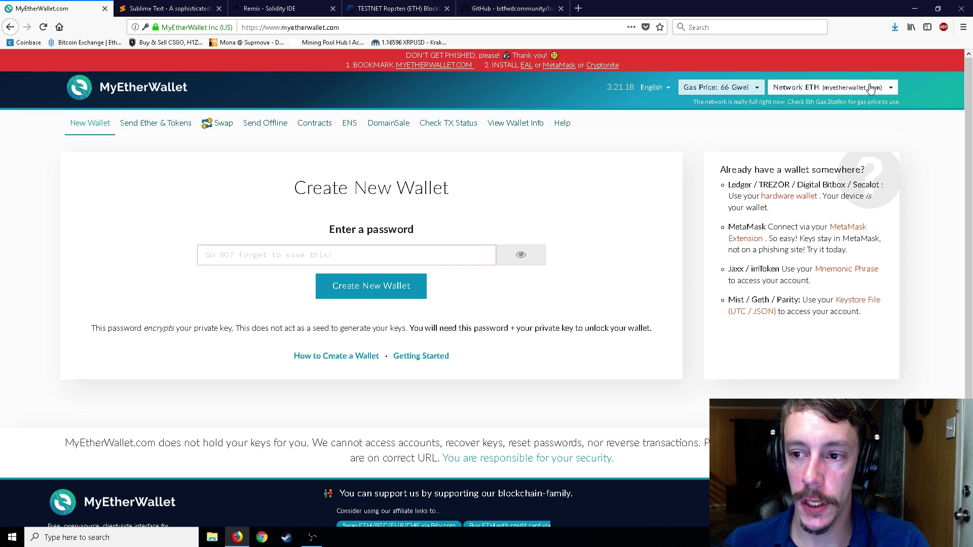
Switch the network to Ropsten (myetherwallet.com) and dismiss the onboarding popup.
click(870, 93)
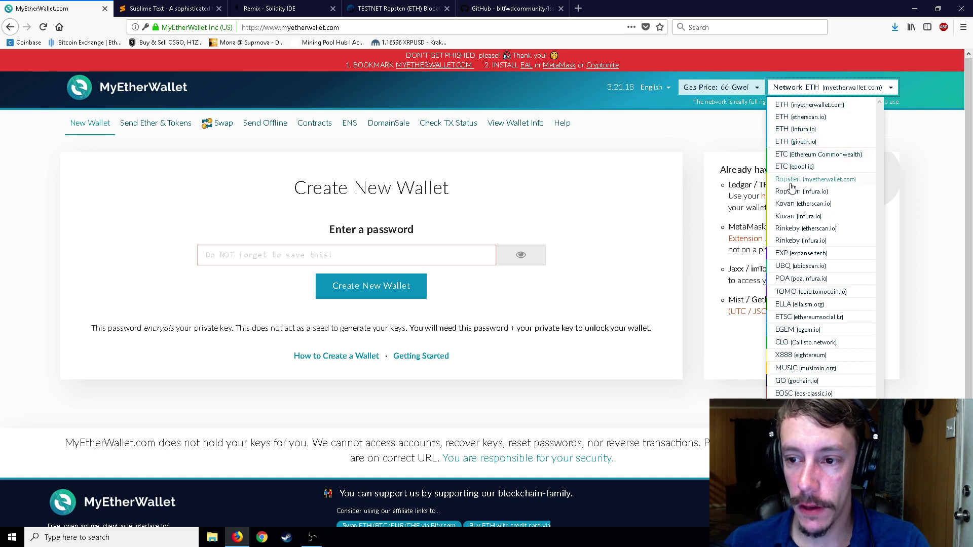
click(828, 182)
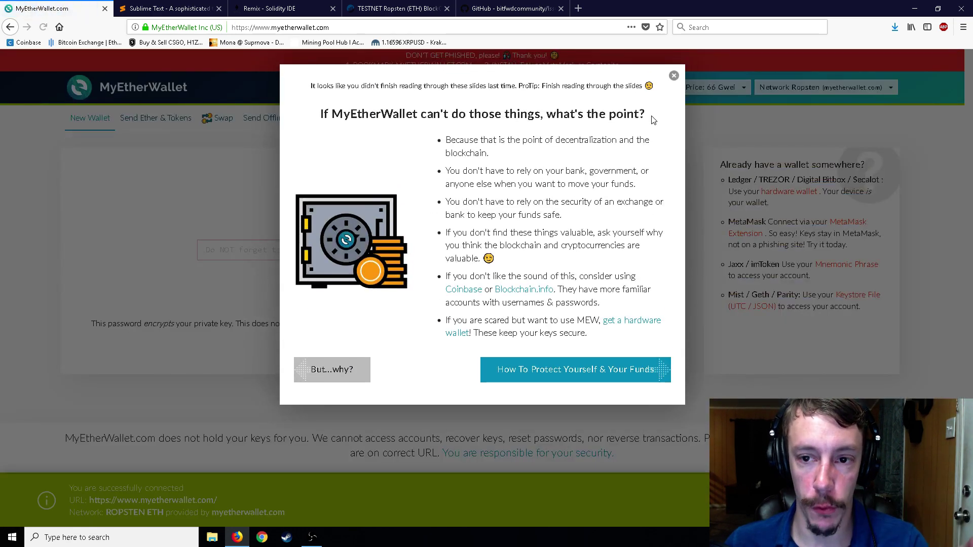
click(675, 76)
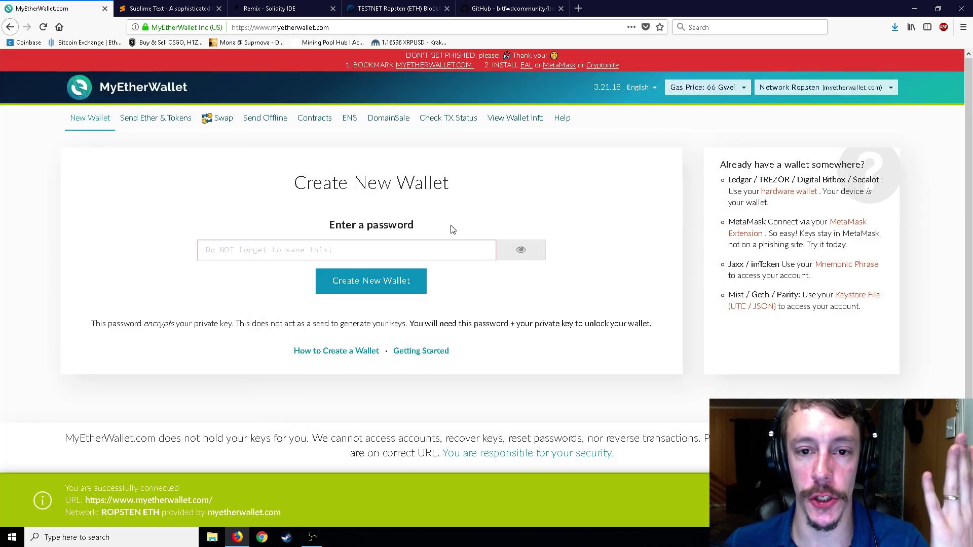
Enter a password for the new wallet and create it.
click(433, 251)
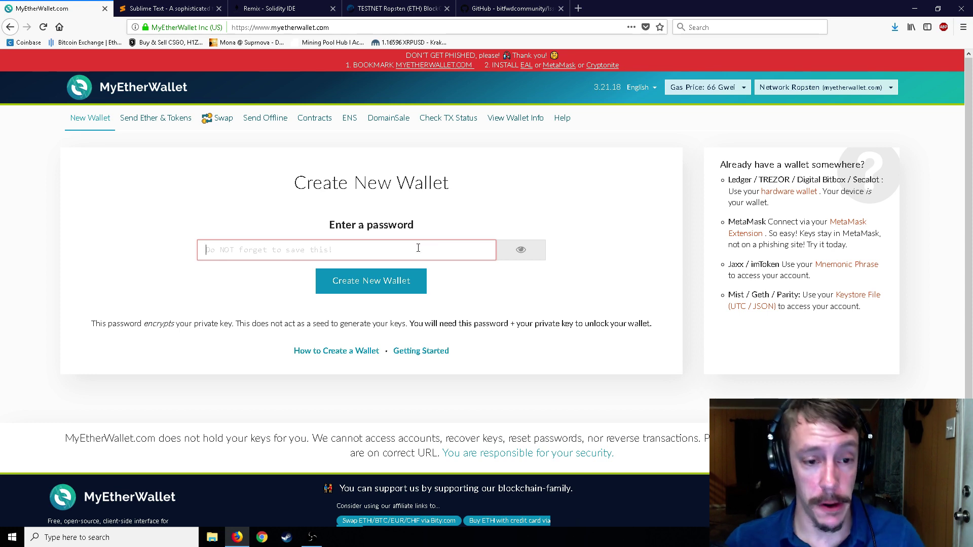
text(••••)
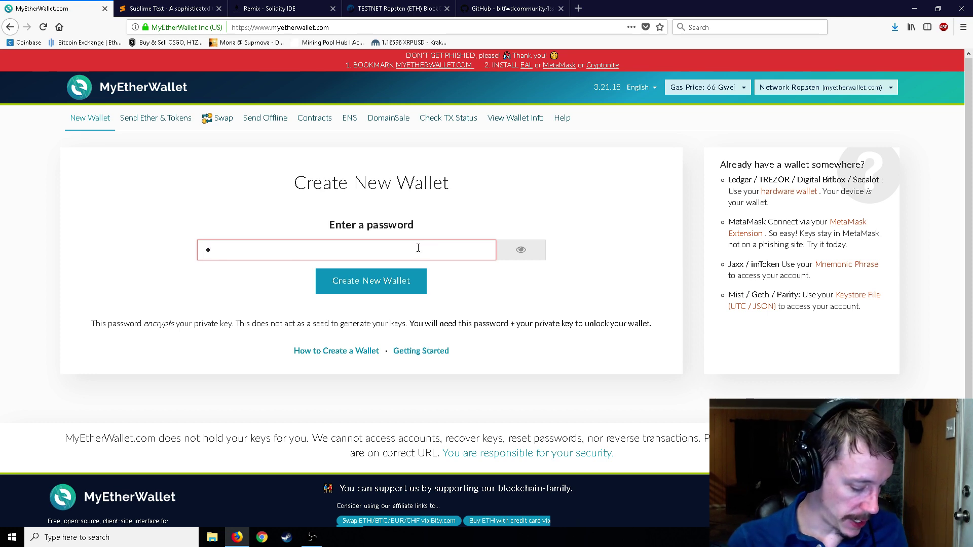
text(•••••)
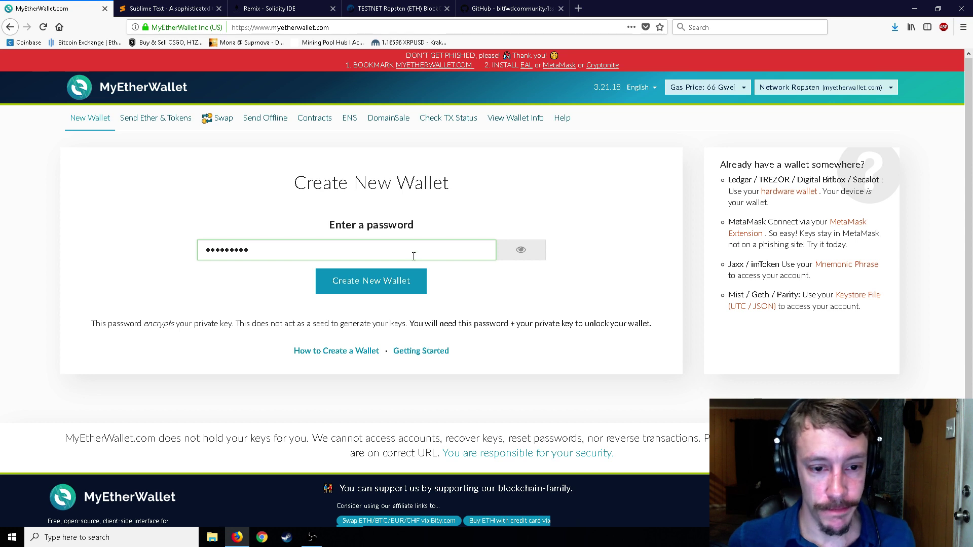
click(387, 281)
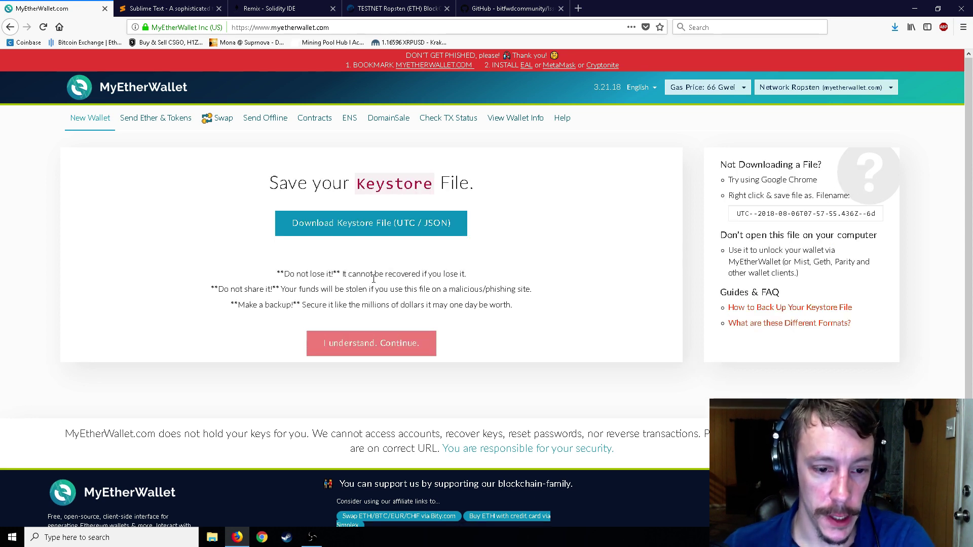
Download and save the wallet's keystore file, then minimize Firefox to the desktop.
click(351, 229)
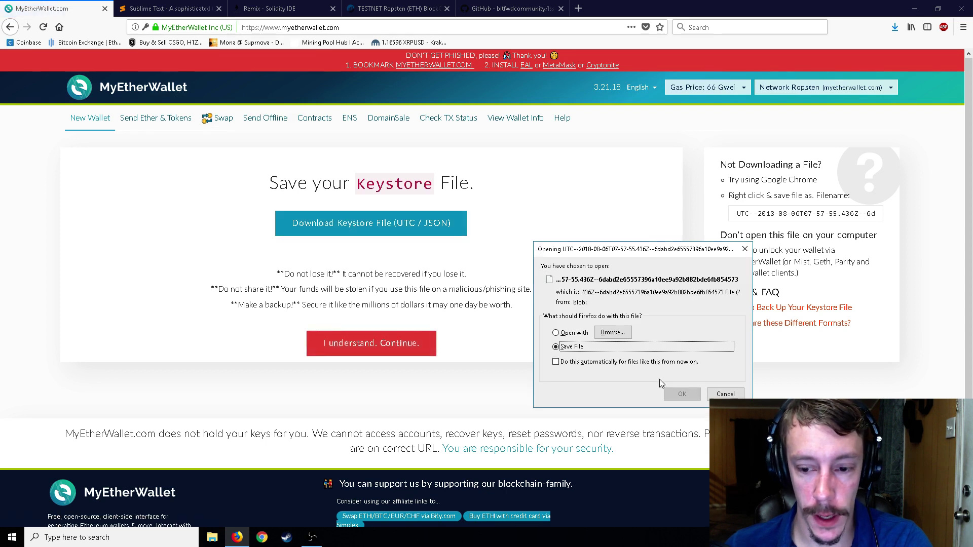
click(676, 397)
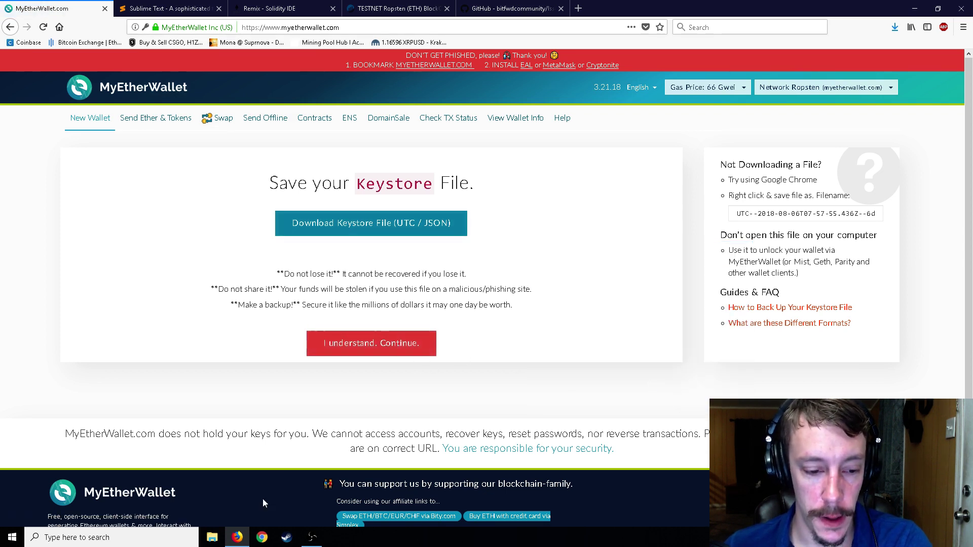
click(237, 537)
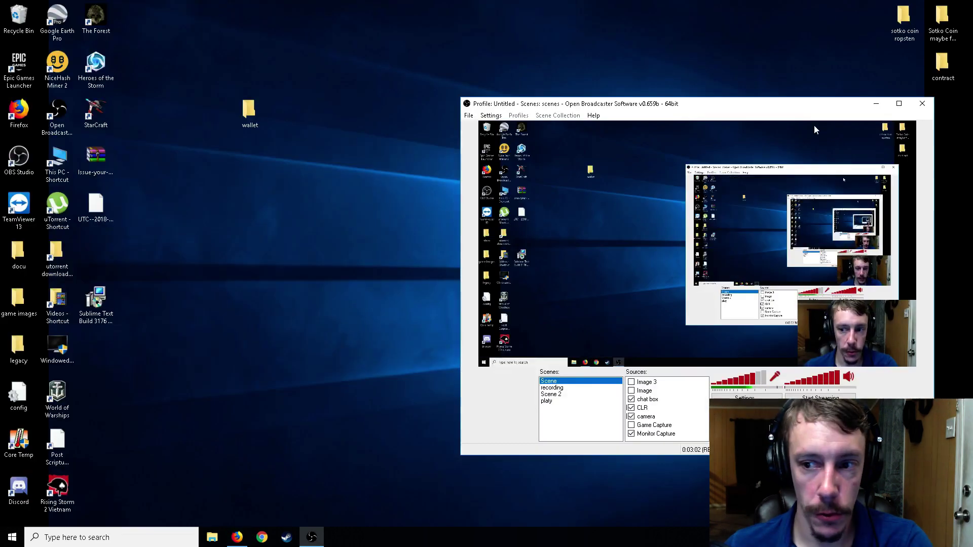
Move the new UTC keystore file into the wallet folder and delete the older one.
click(876, 104)
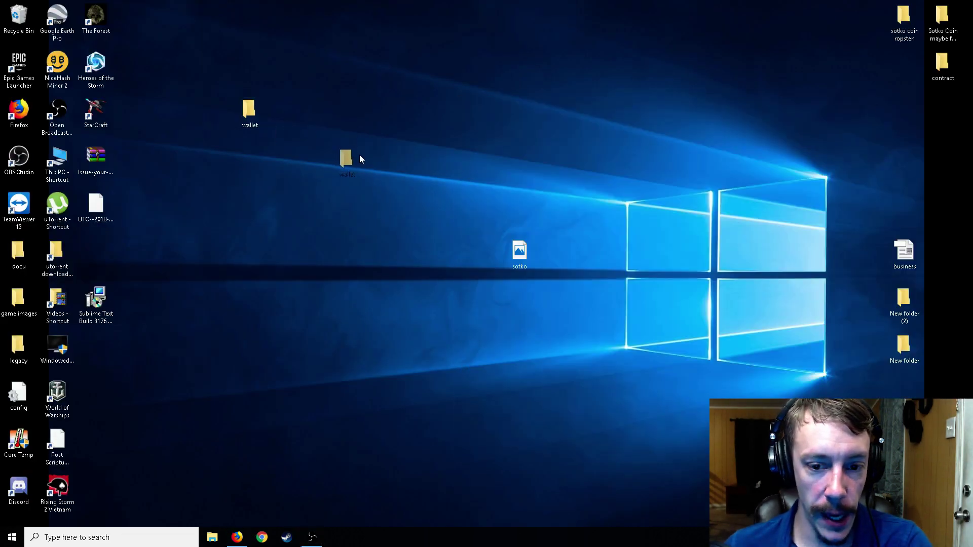
drag(358, 156, 361, 198)
double_click(366, 209)
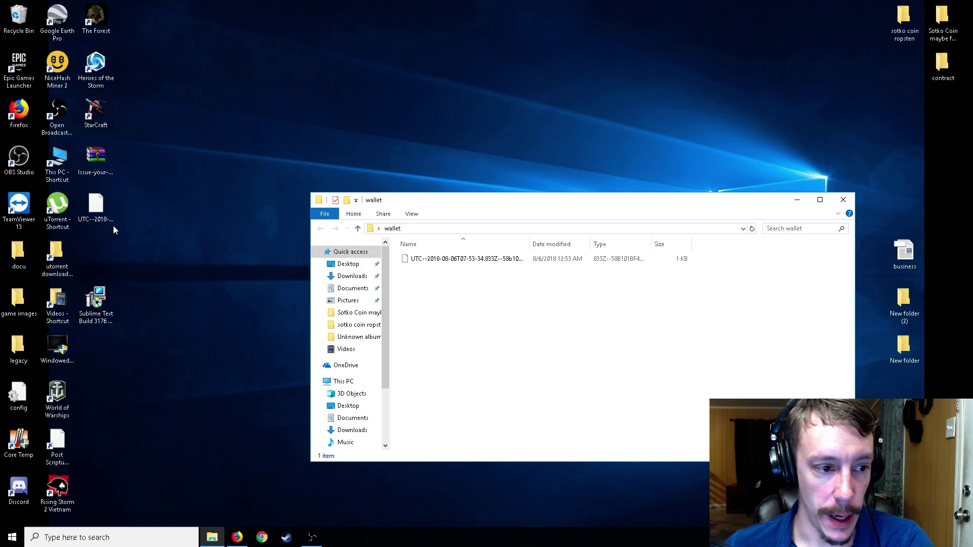
drag(100, 212, 425, 294)
drag(456, 259, 22, 31)
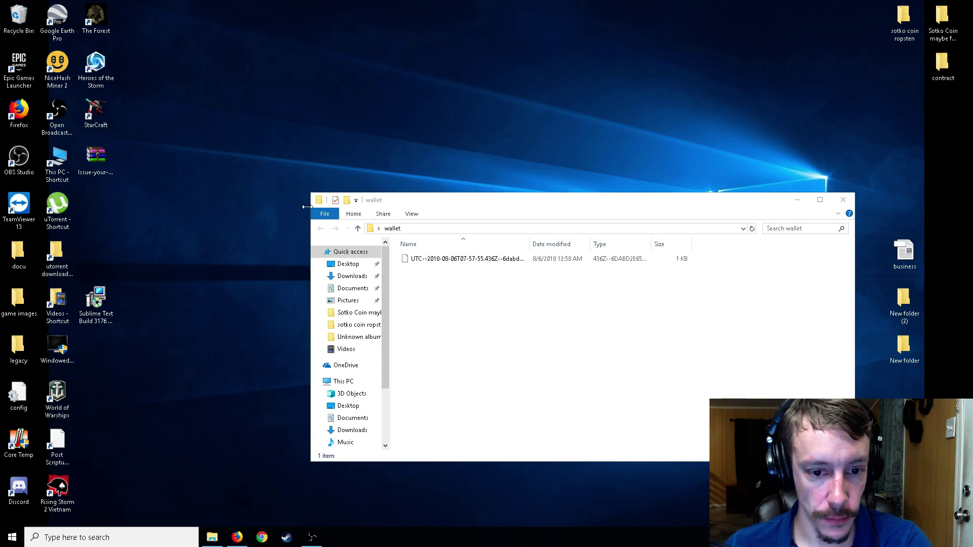
Add a blank text document named New Text Document to the wallet folder.
drag(484, 211, 453, 199)
right_click(426, 278)
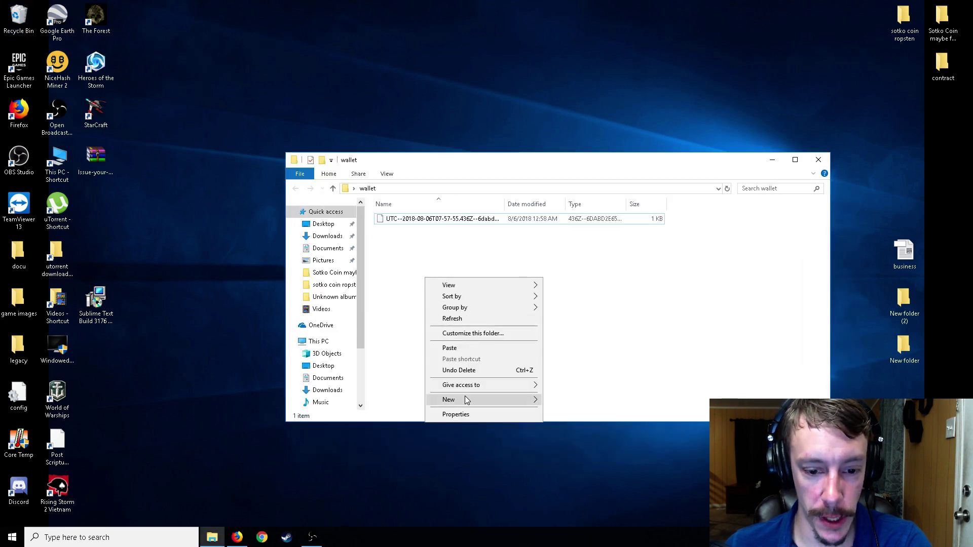
mouse_move(463, 400)
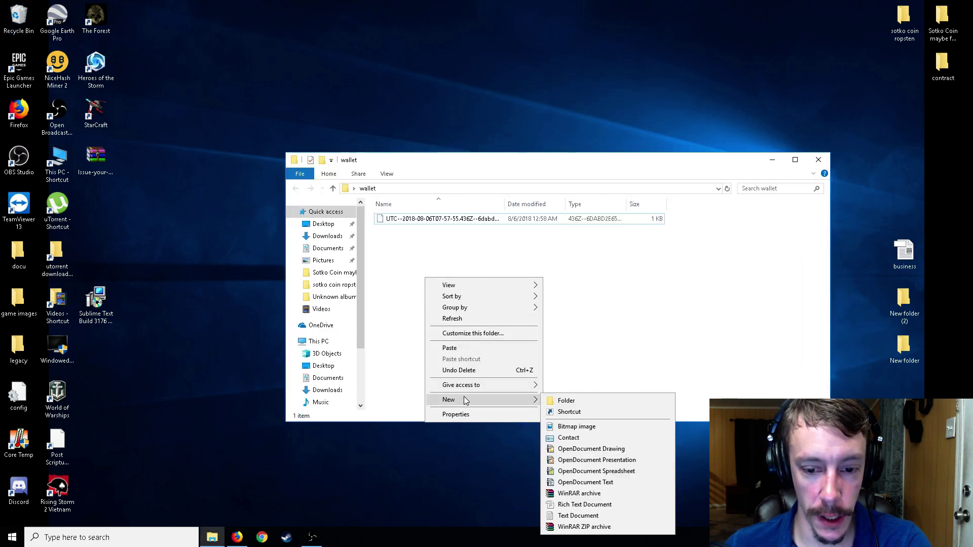
click(572, 516)
click(422, 267)
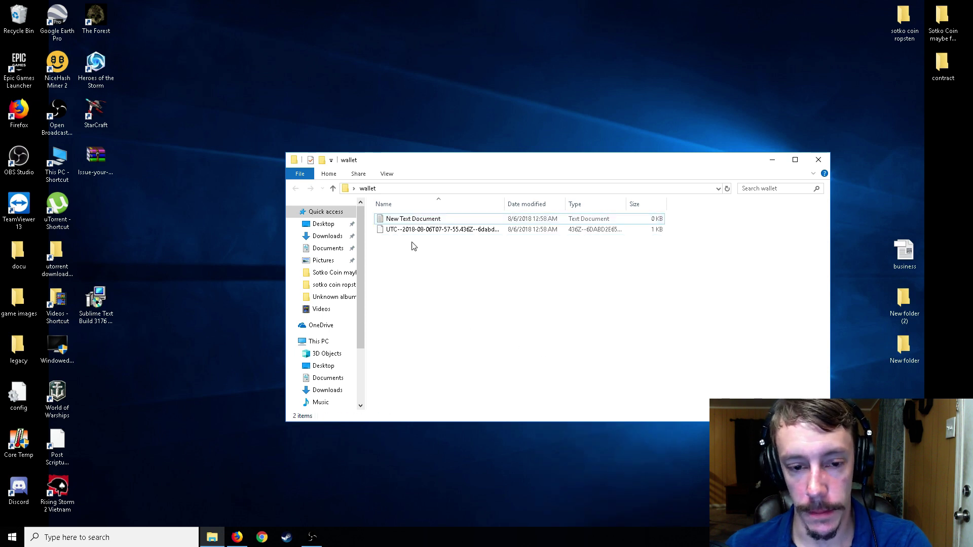
Open New Text Document in Notepad and type the labels 'private' and 'public' on separate lines.
double_click(400, 219)
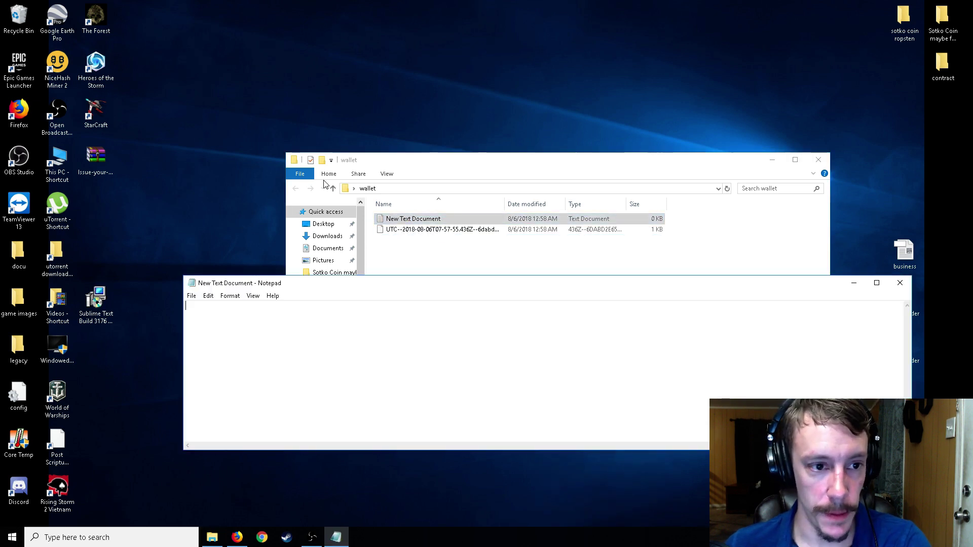
text(private)
key(Return)
key(Return)
text(public)
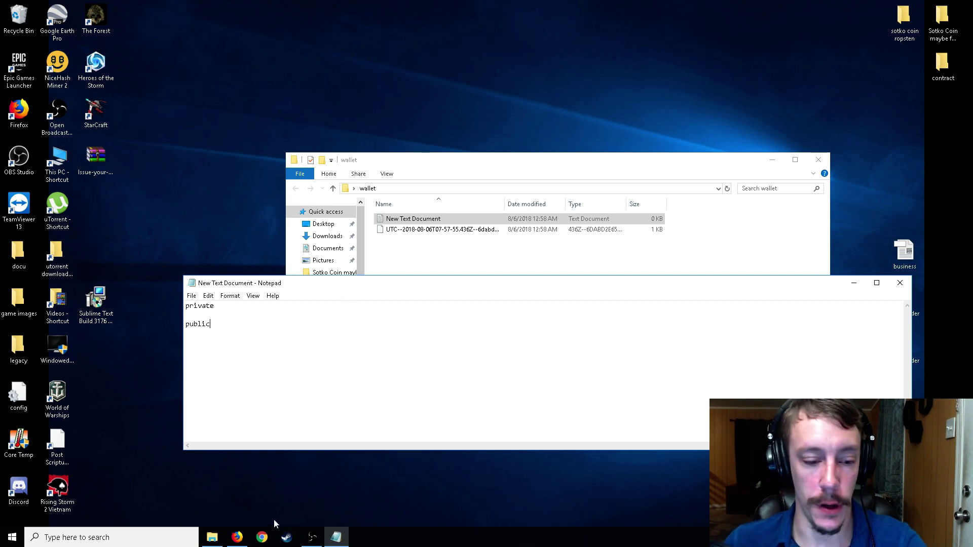
Continue to the private key step and paste the copied private key after 'private' in Notepad.
click(242, 539)
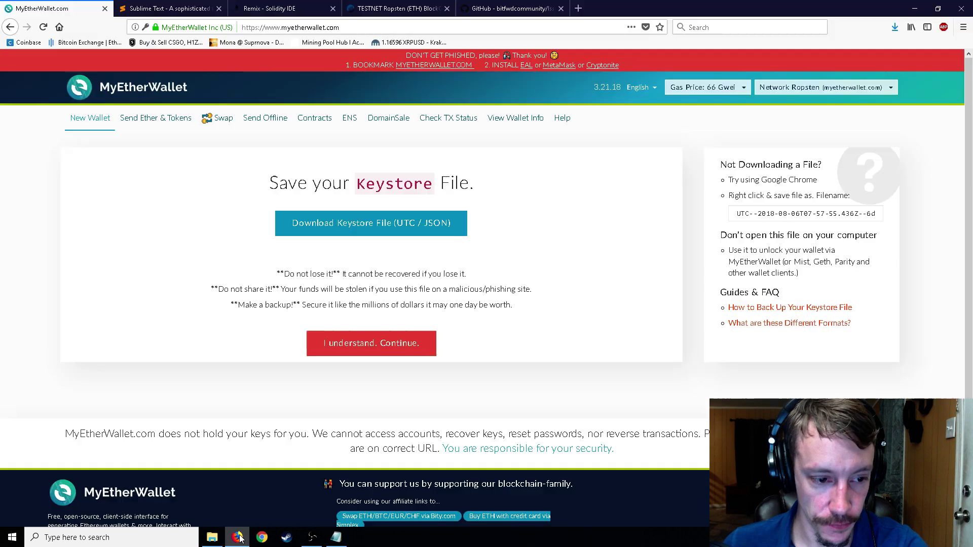
click(346, 345)
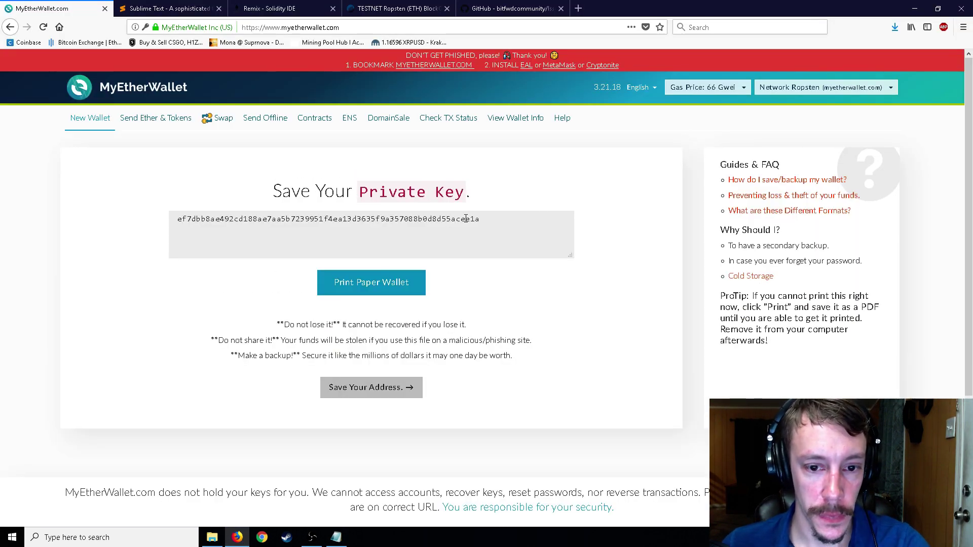
drag(480, 220, 183, 219)
right_click(183, 218)
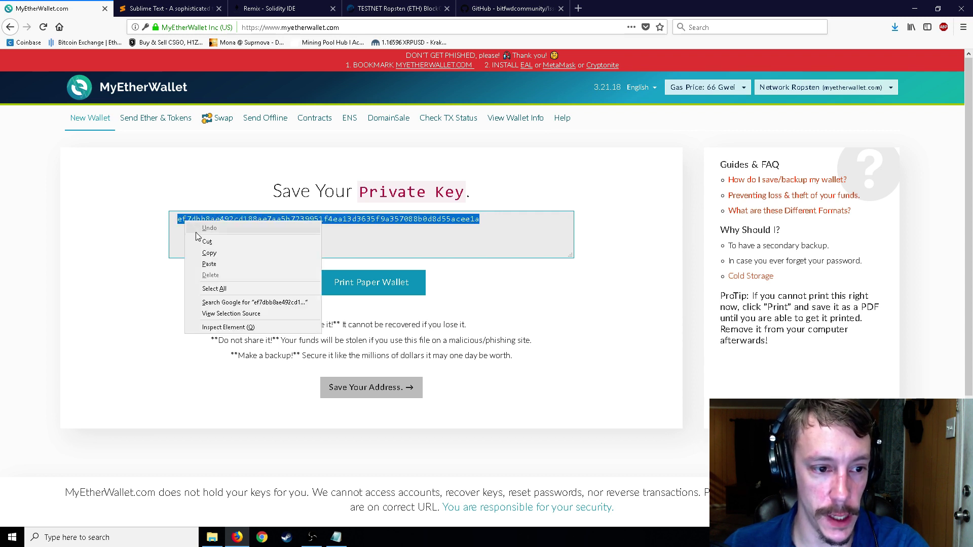
click(203, 250)
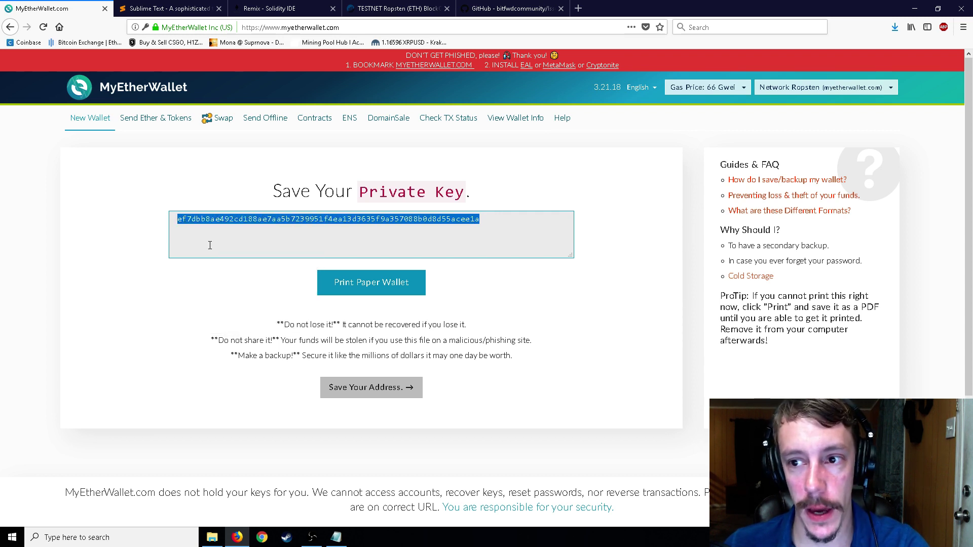
click(336, 537)
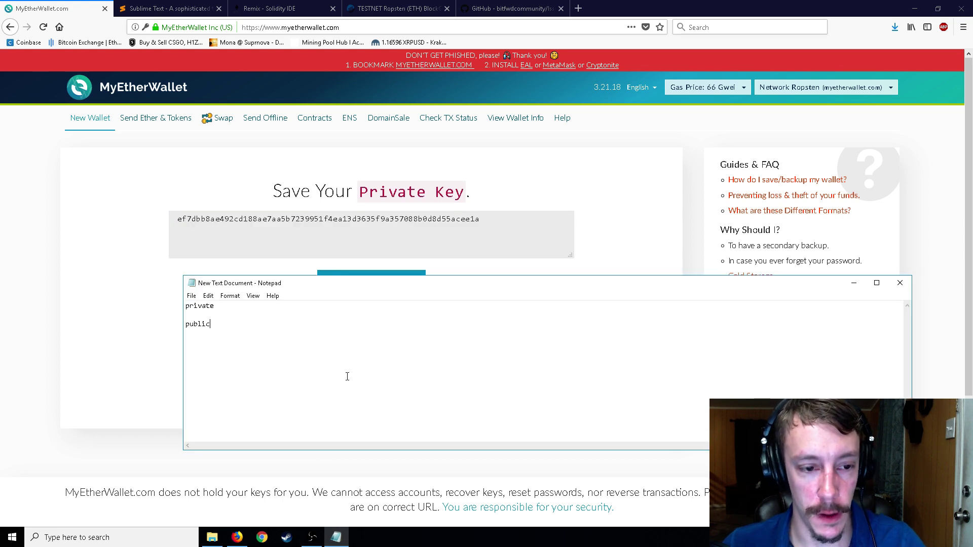
key(ctrl+v)
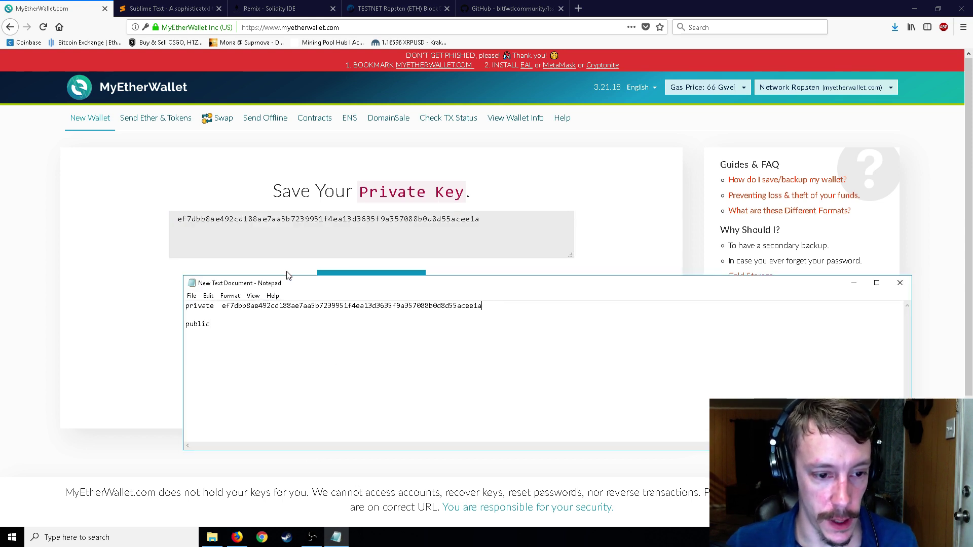
click(285, 252)
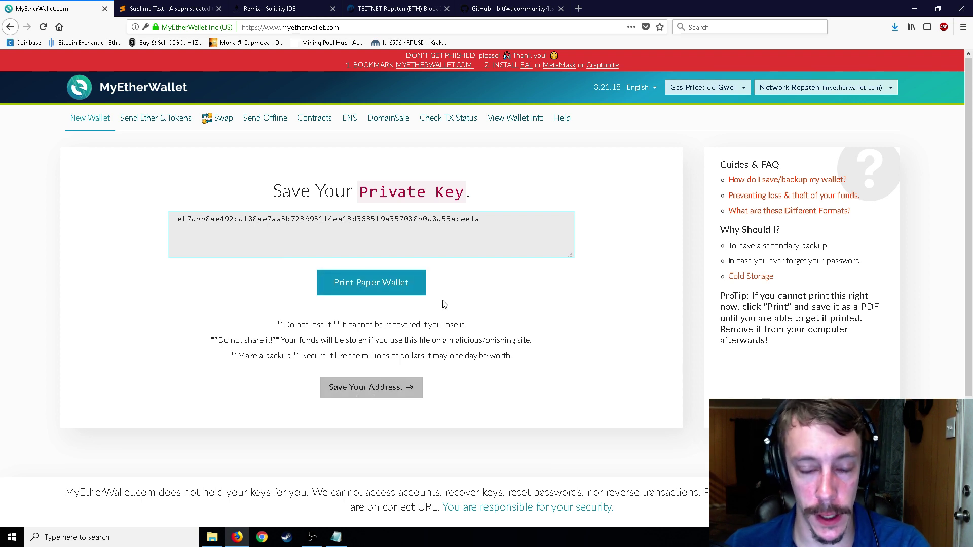
Go to the address step and unlock the wallet by pasting its private key.
click(370, 390)
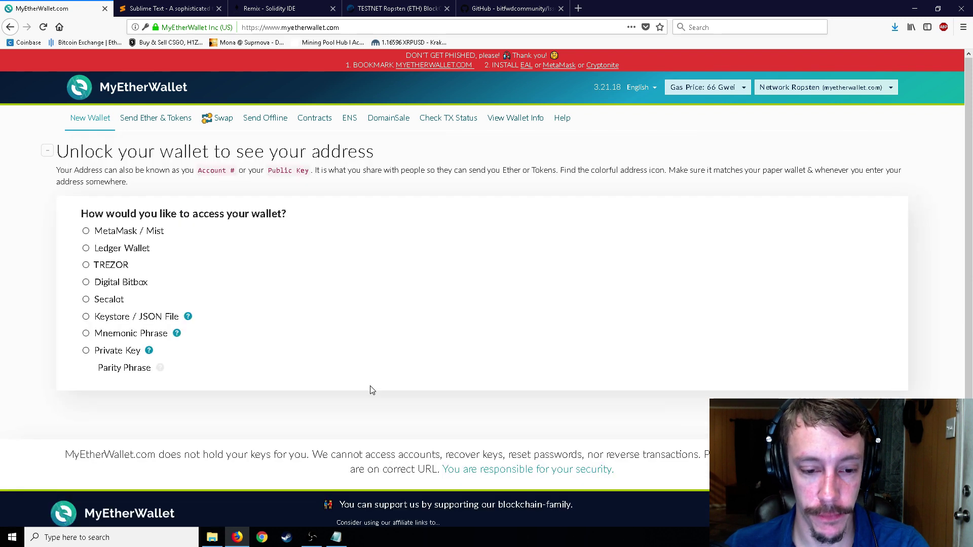
click(114, 357)
click(427, 346)
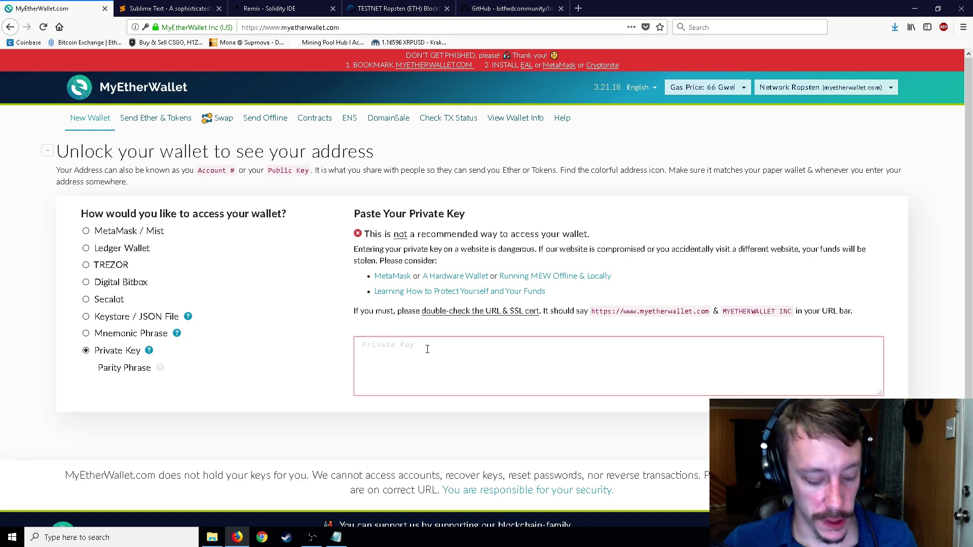
key(ctrl+v)
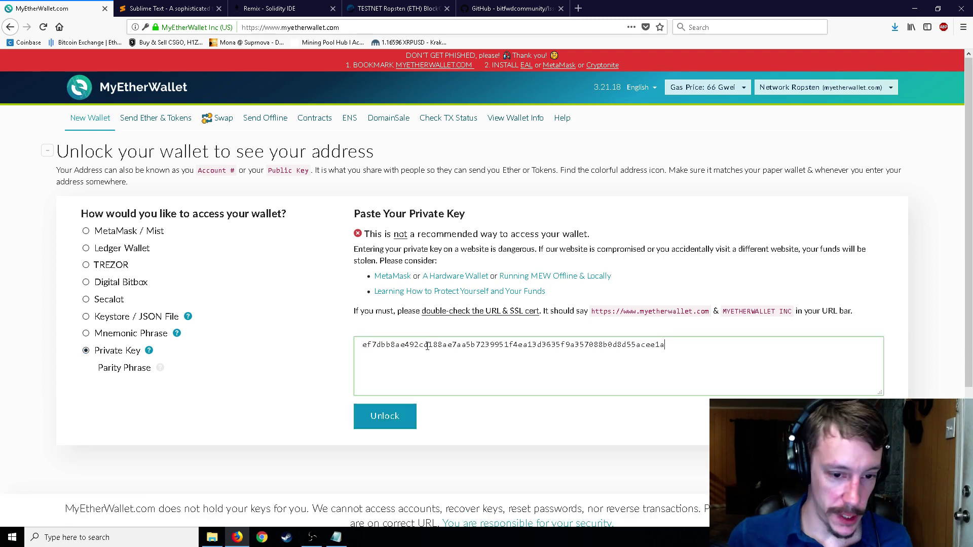
click(397, 415)
scroll(385, 386, down, 6)
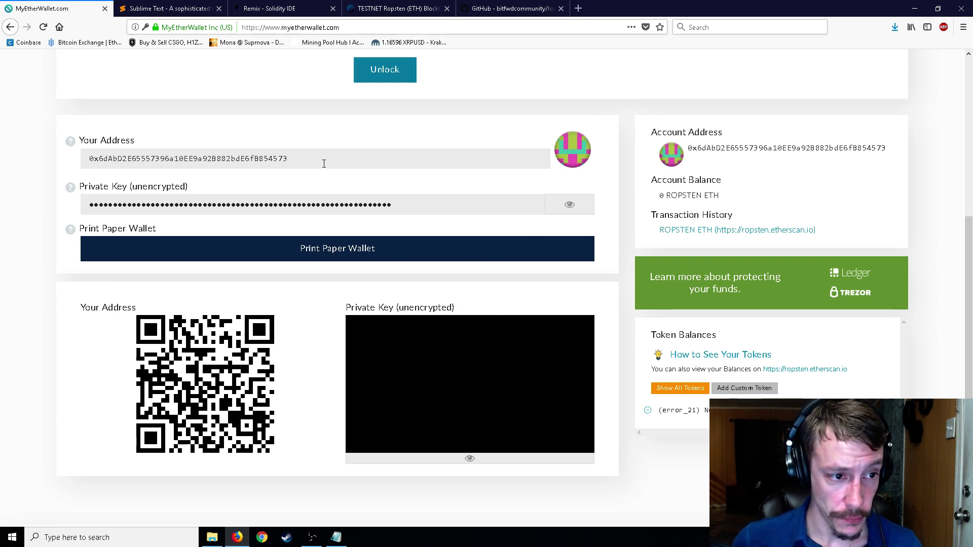
Copy the wallet address and paste it after 'public' in Notepad.
drag(311, 159, 87, 159)
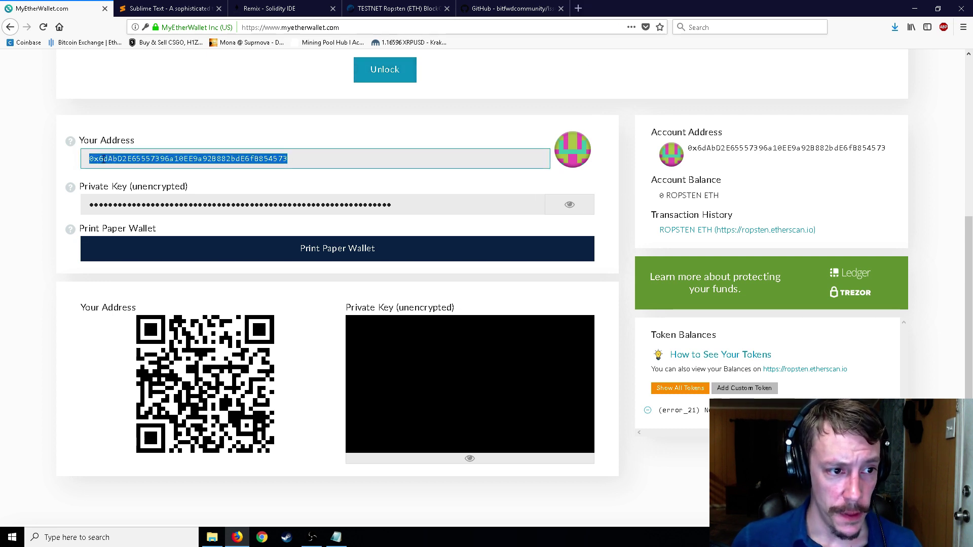
right_click(107, 158)
click(132, 191)
click(336, 537)
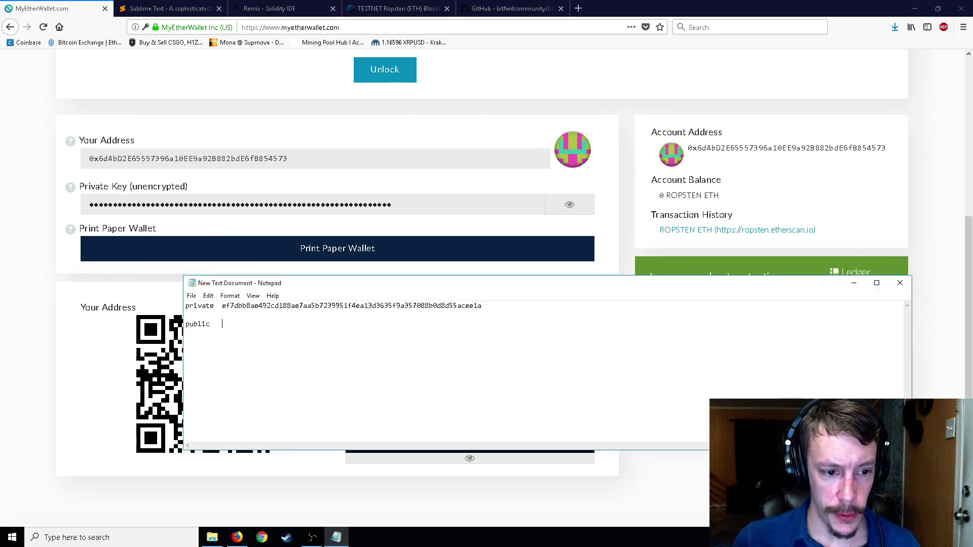
key(ctrl+v)
click(343, 222)
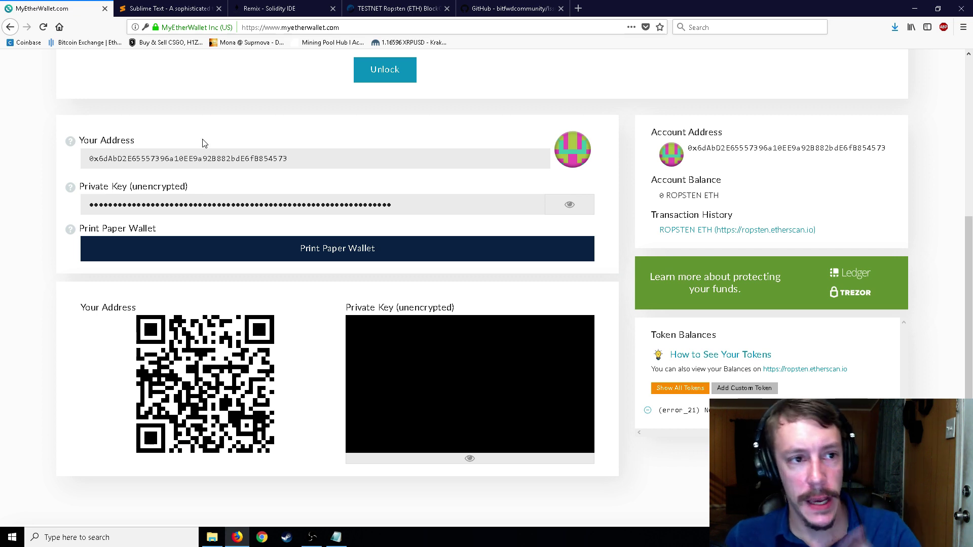
View the Sublime Text website, then switch to the Remix Solidity IDE tab.
click(176, 6)
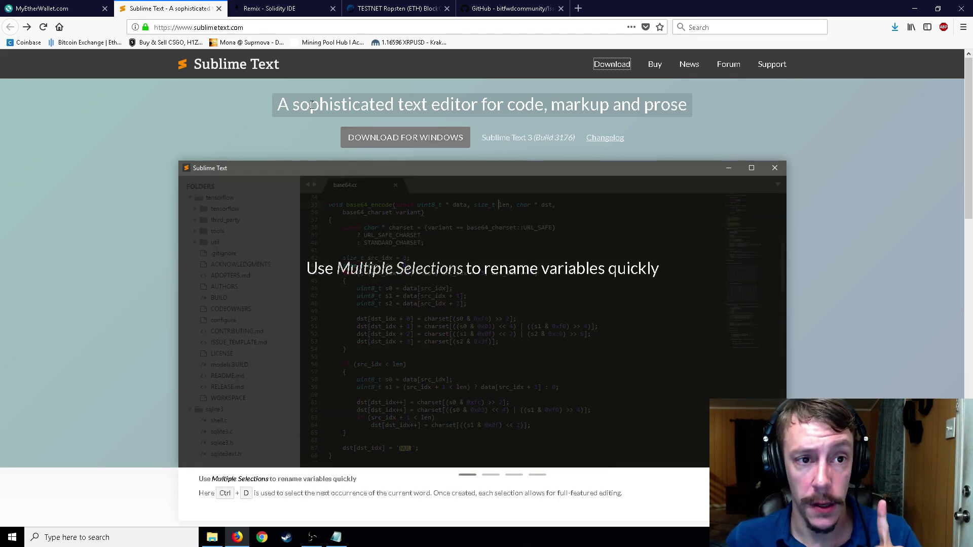
click(291, 9)
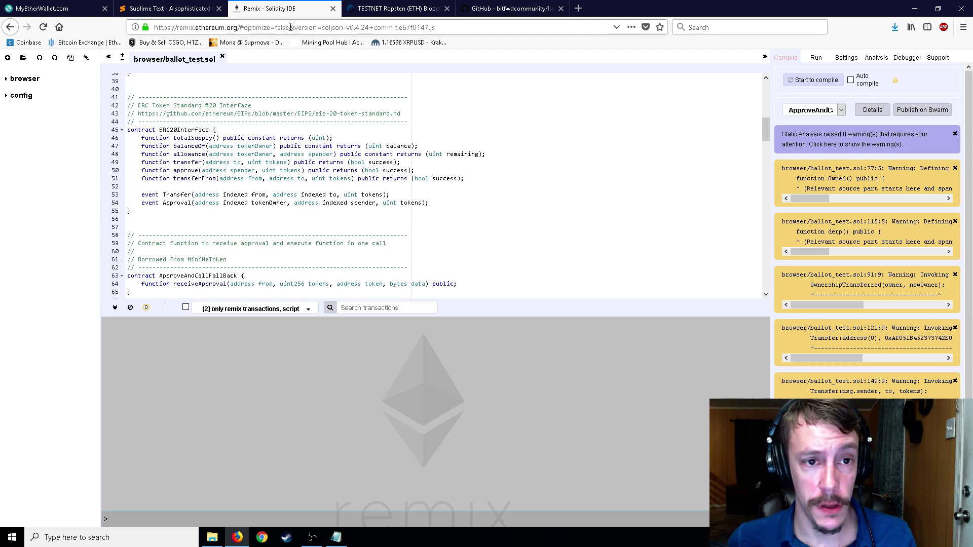
Scroll through the Sotk token contract in ballot_test.sol and select all its code.
scroll(394, 183, up, 10)
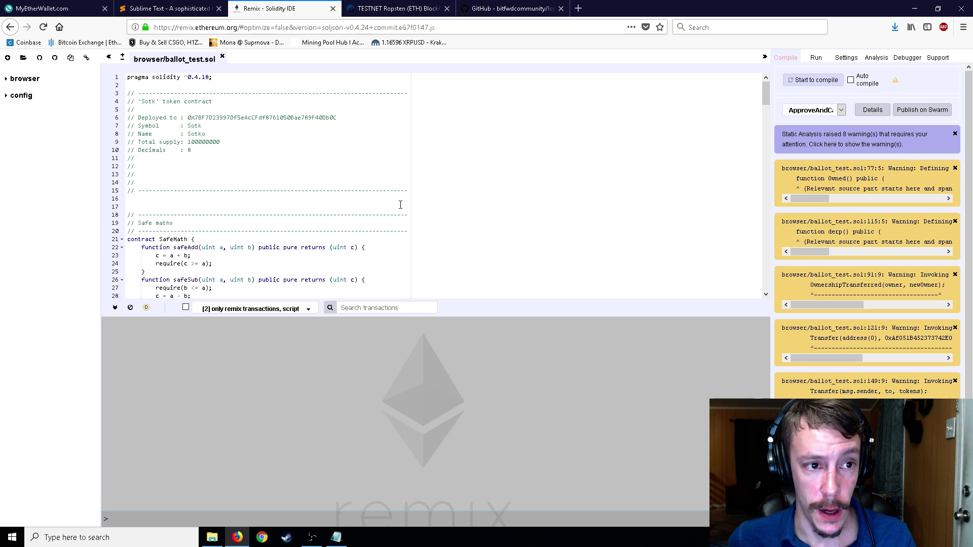
scroll(400, 218, down, 20)
click(434, 261)
key(ctrl+a)
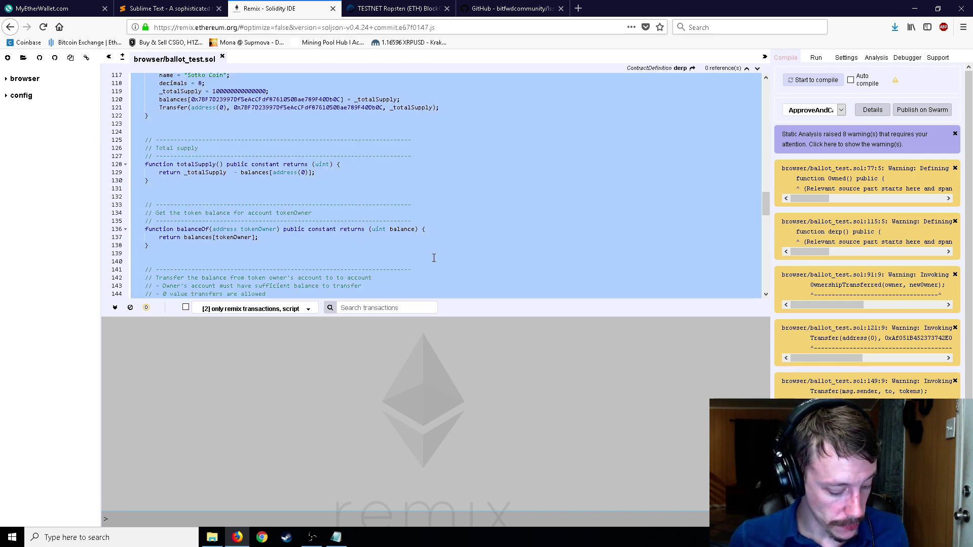